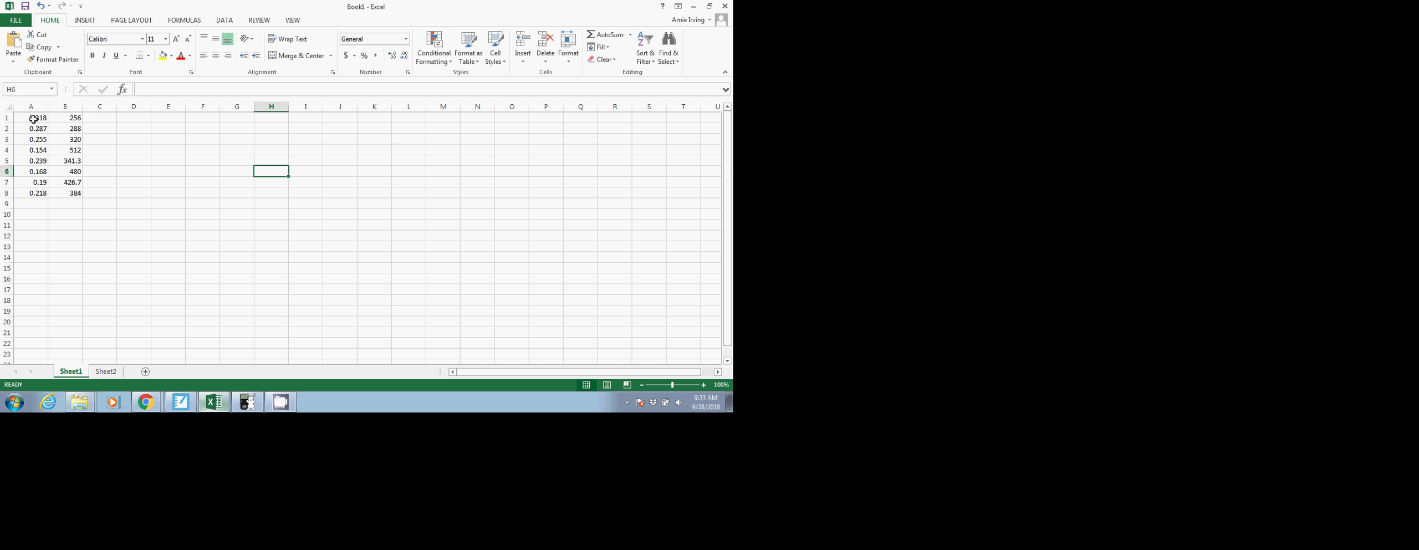
# - Insert a markers-only scatter chart from the data in A1:B8
pyautogui.moveTo(36, 118); pyautogui.dragTo(66, 198)
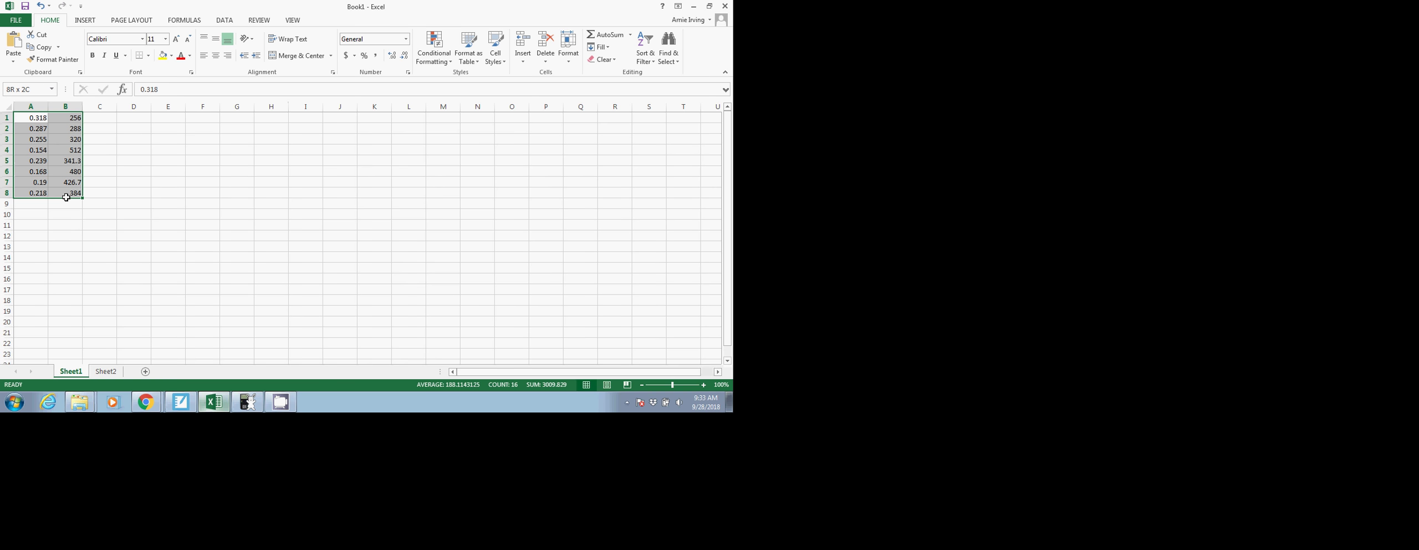
pyautogui.click(86, 21)
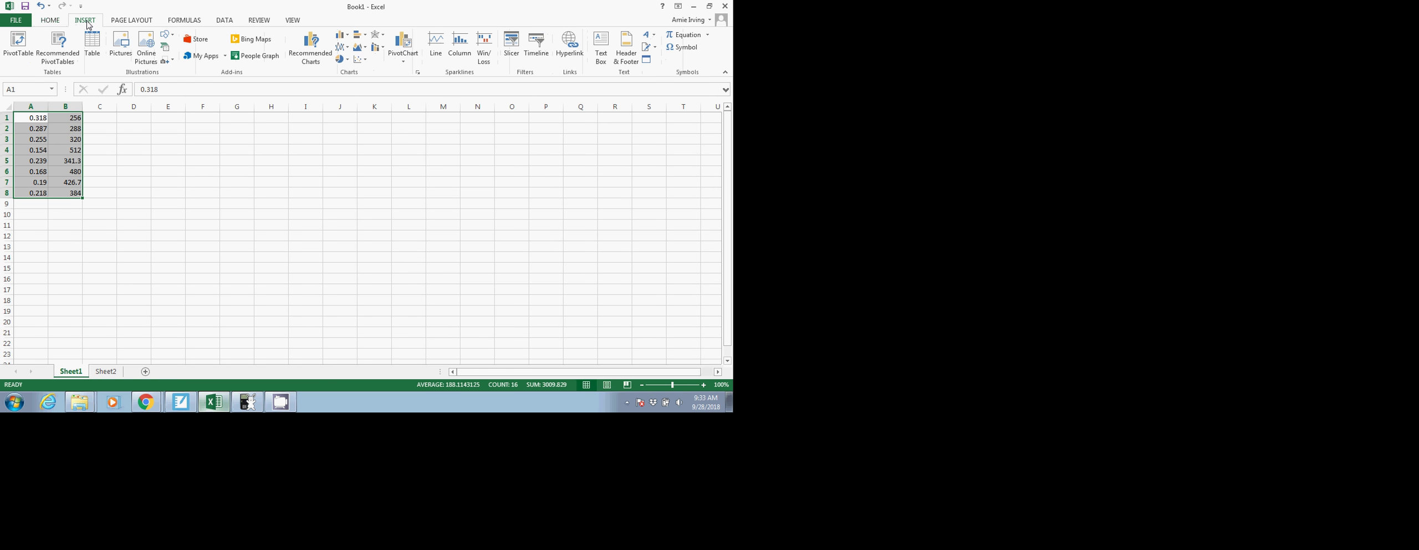
pyautogui.click(362, 64)
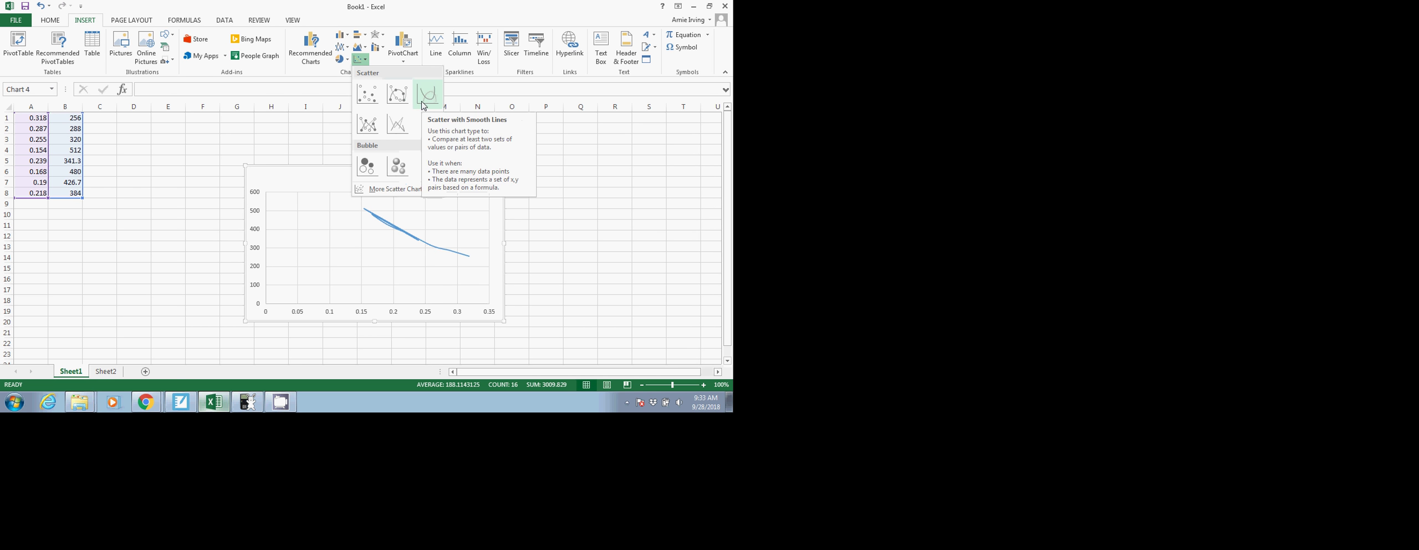
pyautogui.click(372, 101)
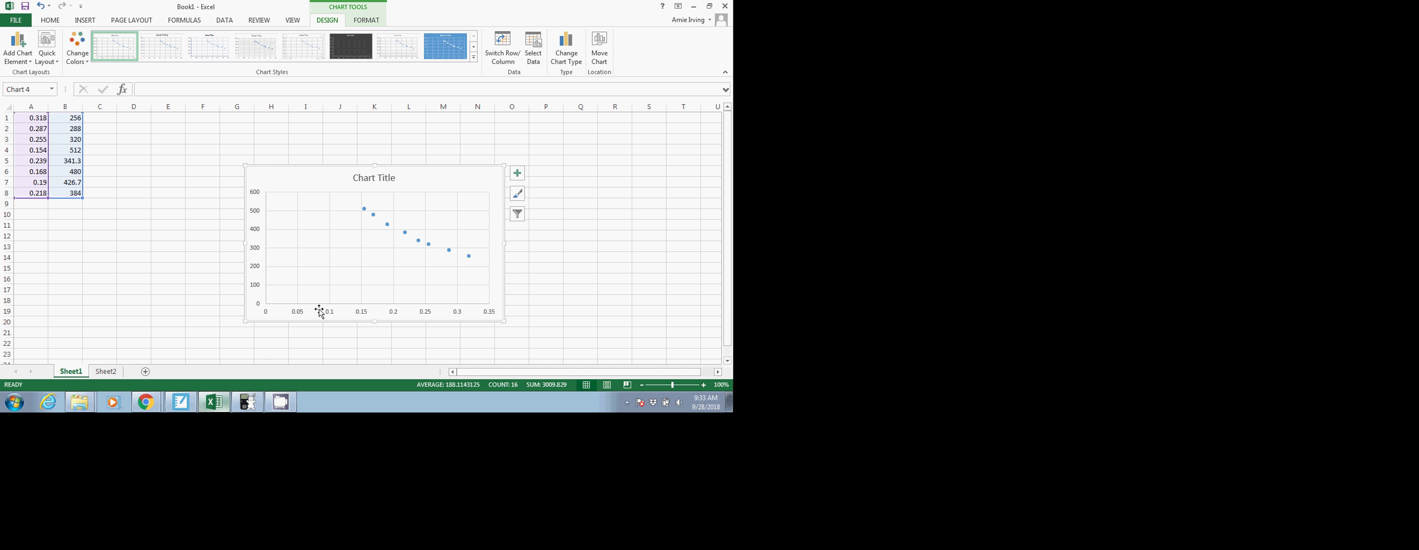
# - Add axis titles and a trendline to the scatter chart
pyautogui.click(524, 175)
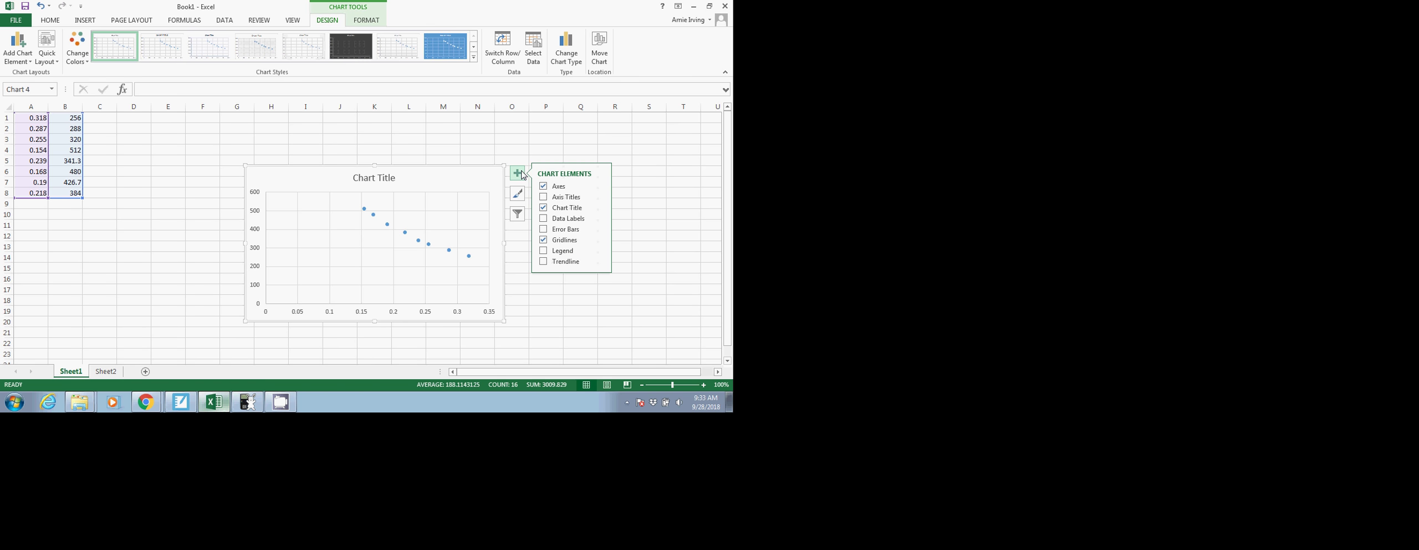
pyautogui.click(568, 198)
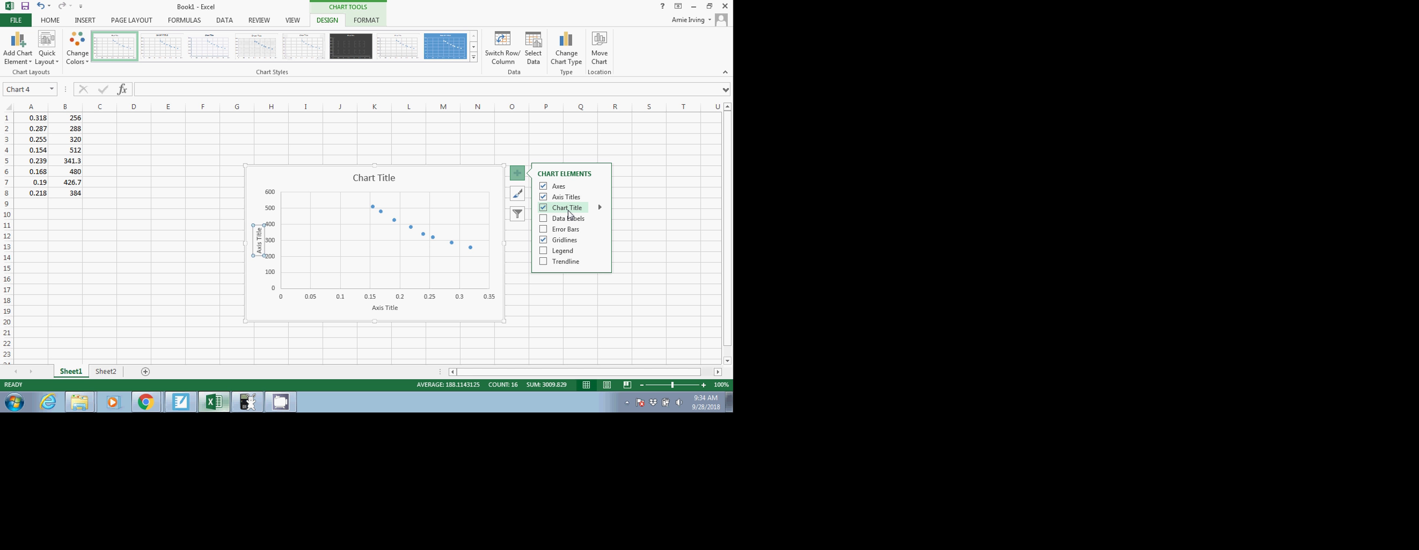
pyautogui.click(555, 266)
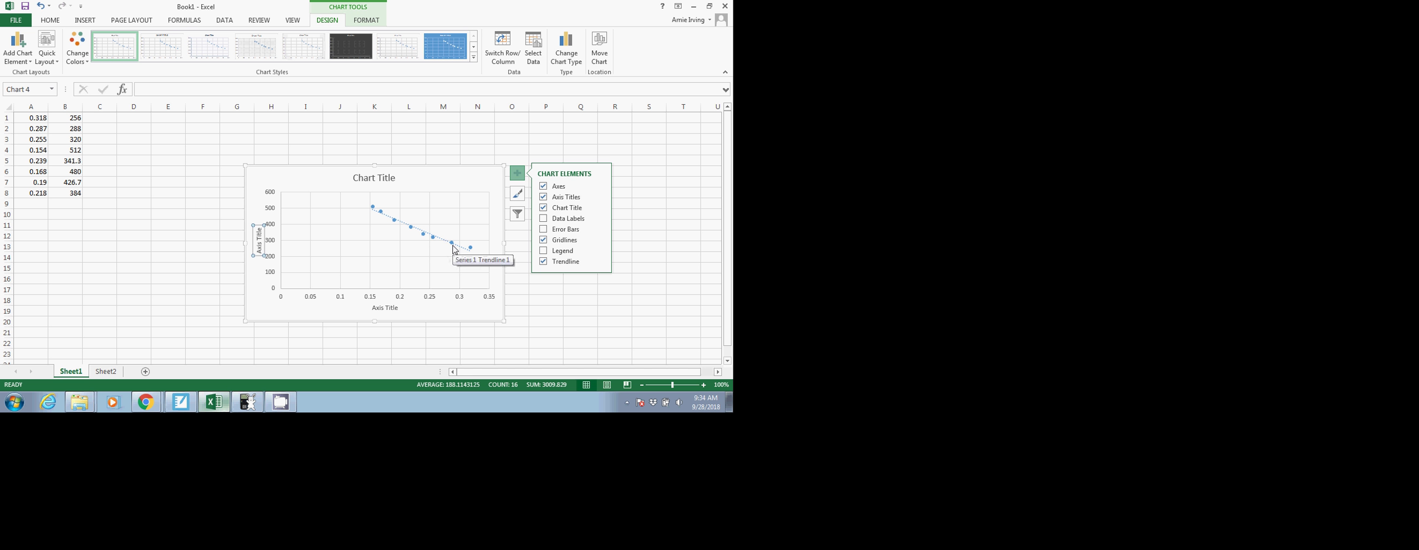
# - Open the detailed trendline options and display the linear trendline's equation and R-squared value on the chart
pyautogui.moveTo(601, 261)
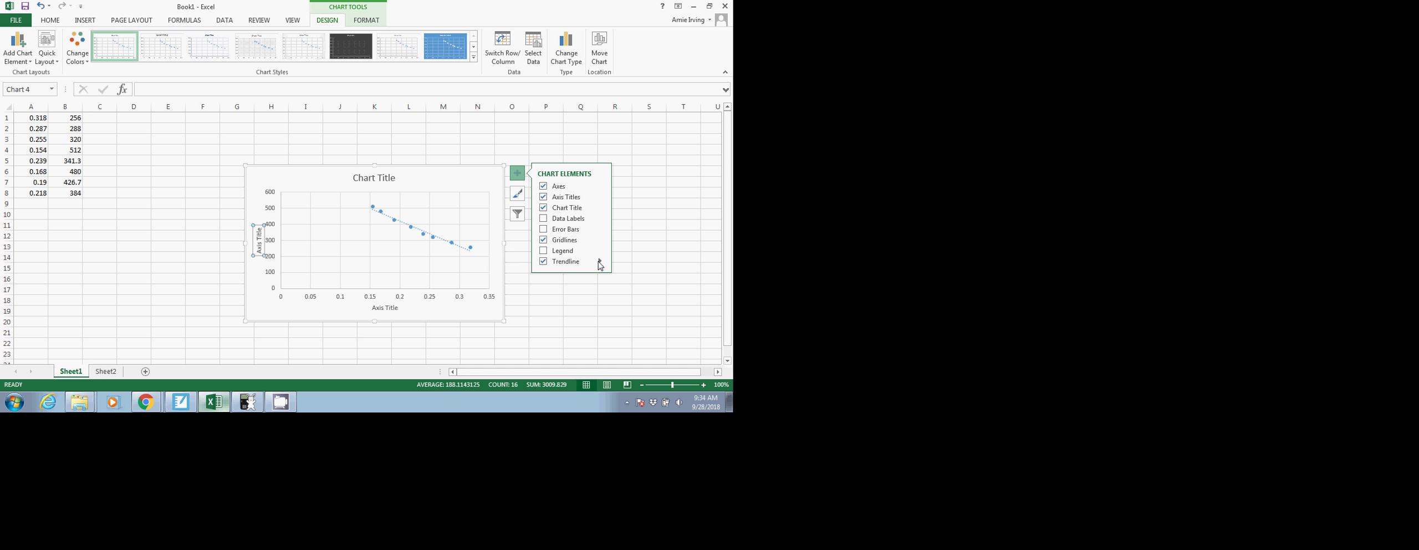
pyautogui.click(599, 261)
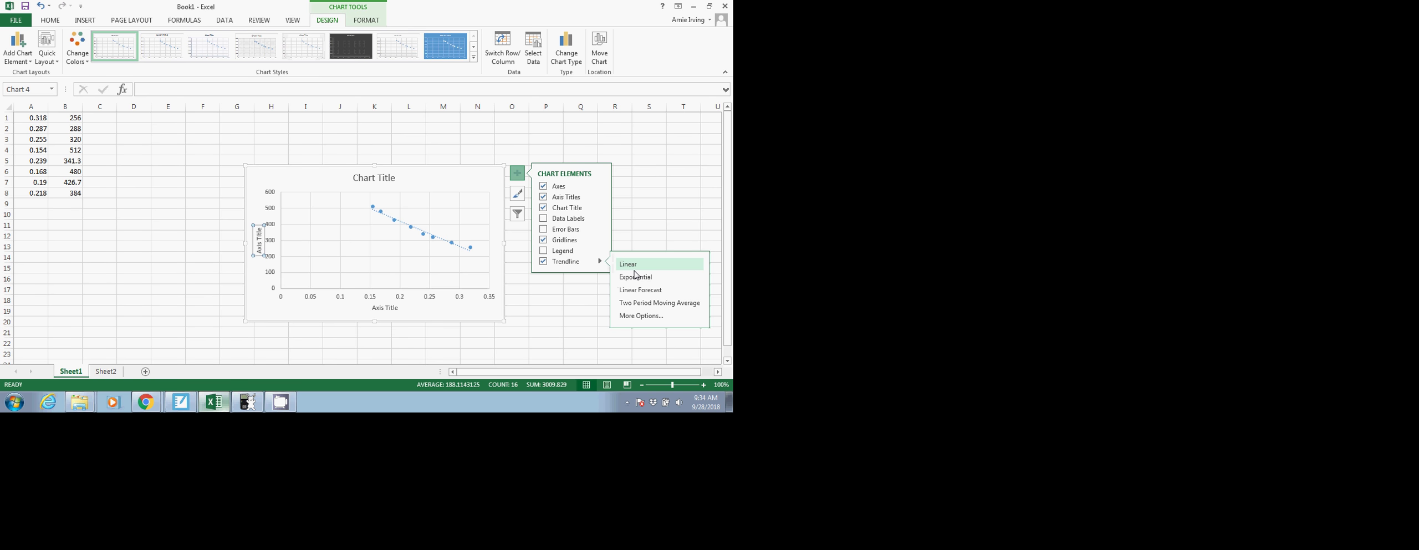
pyautogui.click(642, 316)
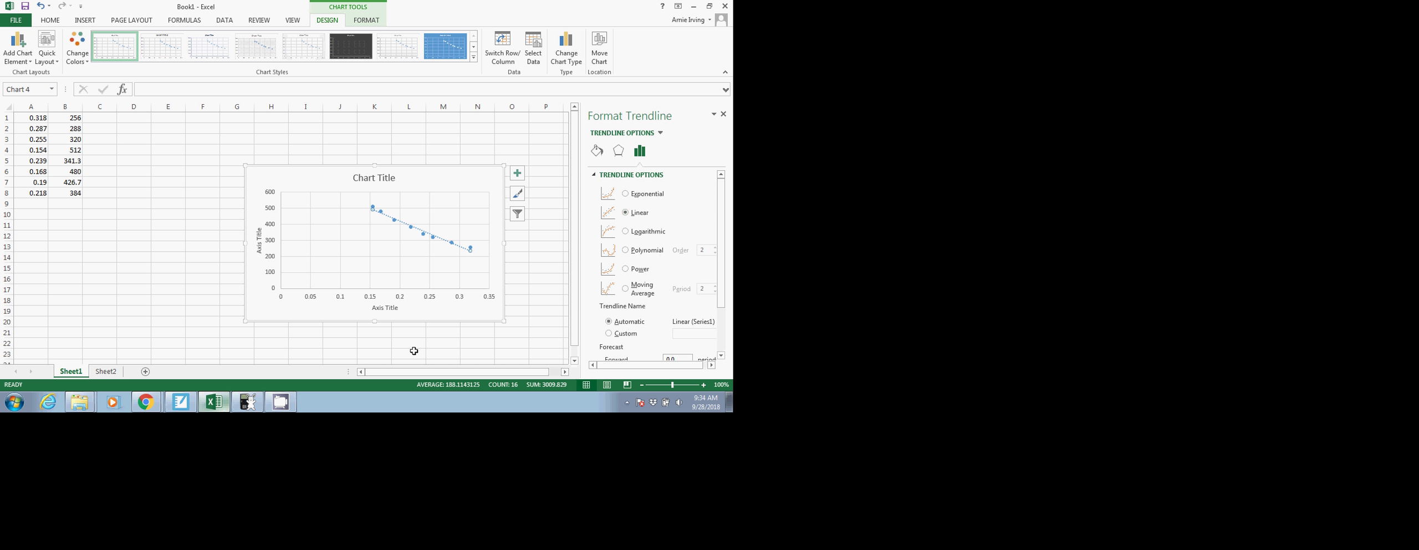
pyautogui.click(184, 402)
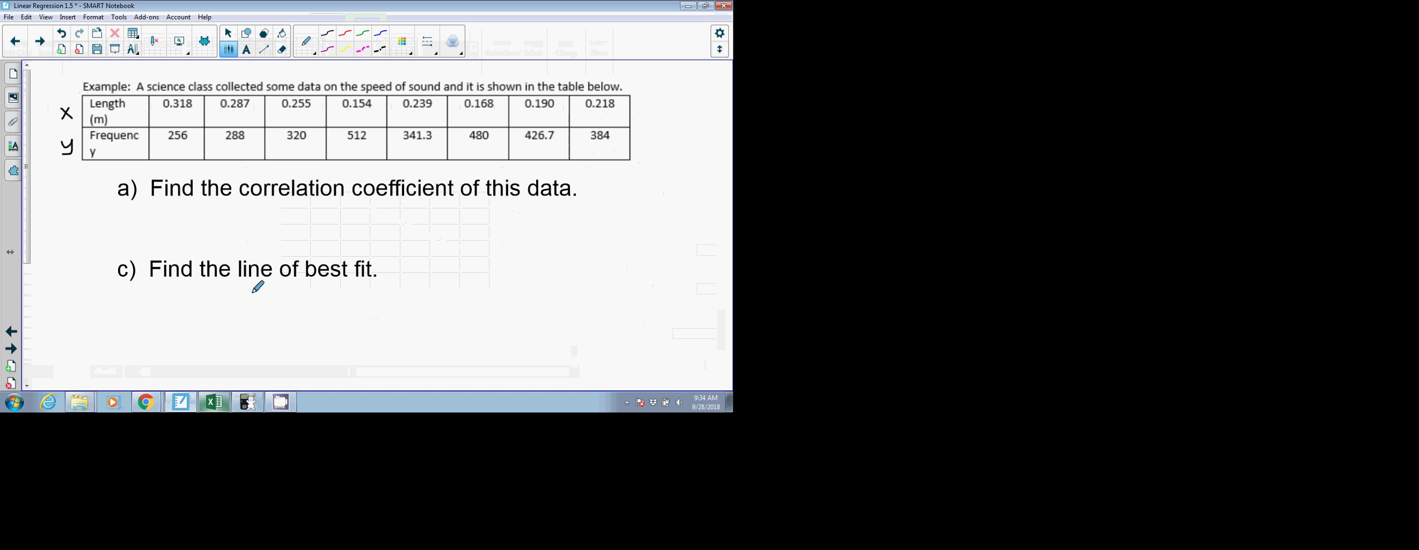
pyautogui.click(219, 405)
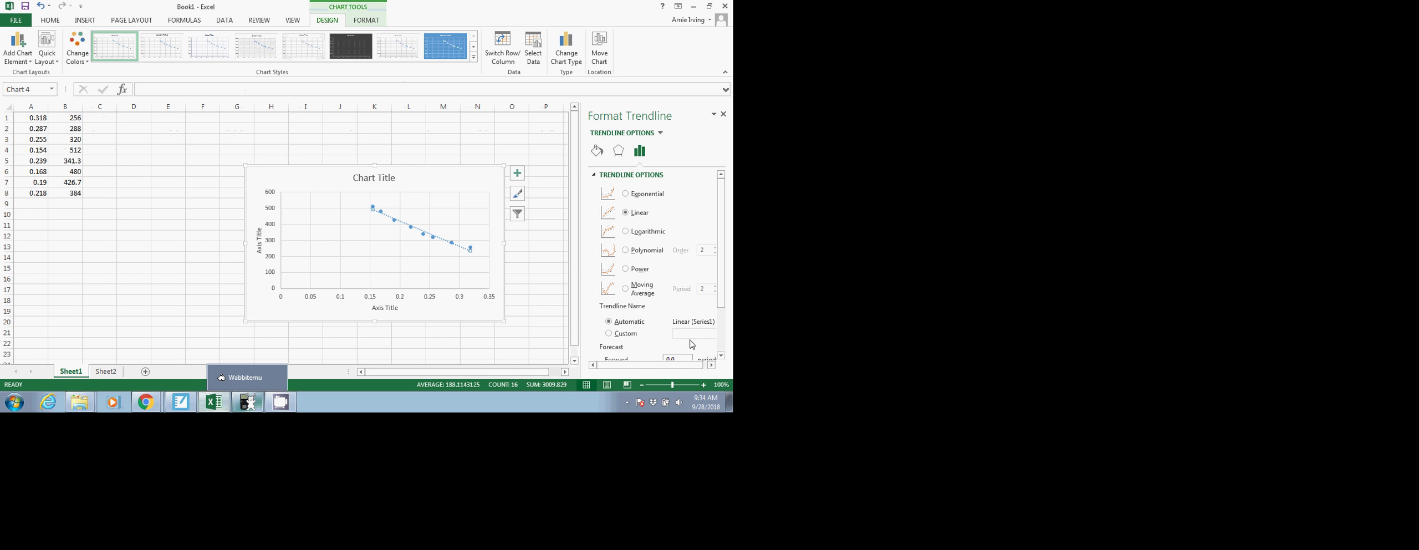
pyautogui.scroll(-3, 676, 284)
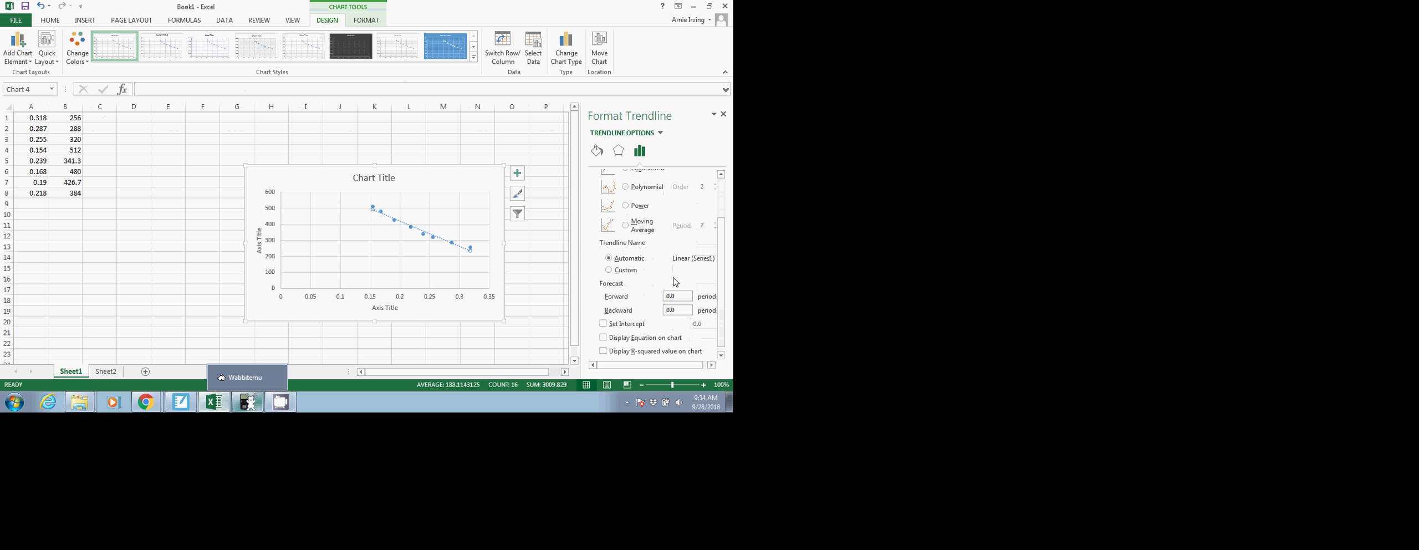
pyautogui.click(604, 338)
pyautogui.click(604, 353)
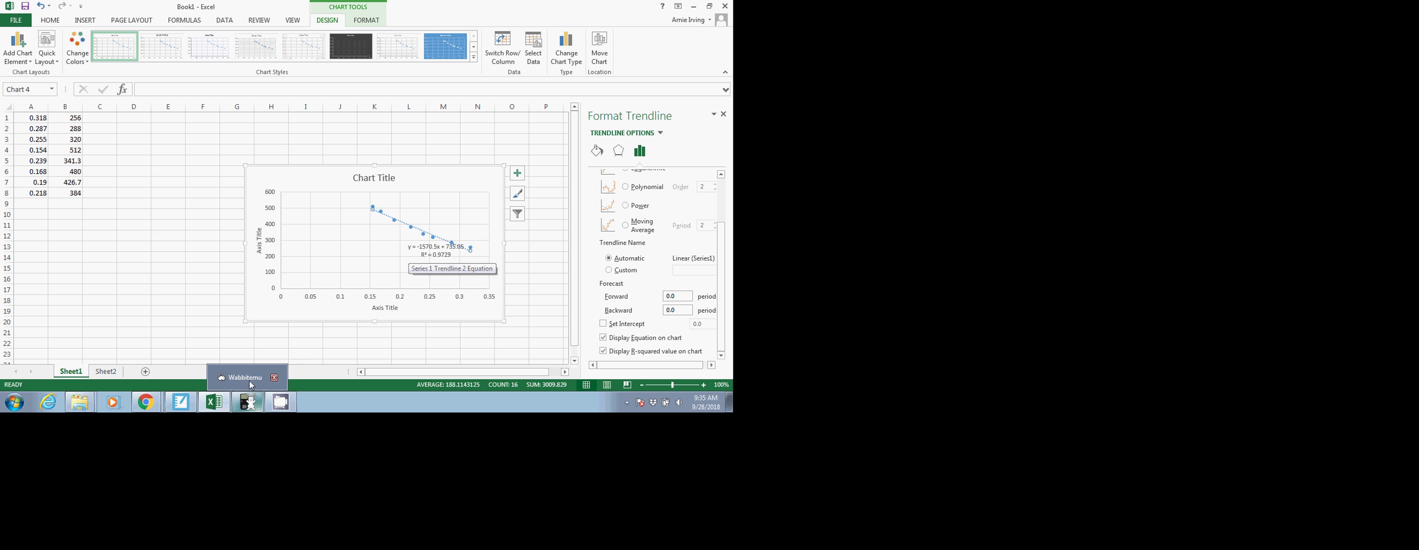
# - In SMART Notebook, write freq=-1570.5*length+735.05 below the line of best fit question, consulting the trendline equation in the Excel chart
pyautogui.moveTo(187, 400)
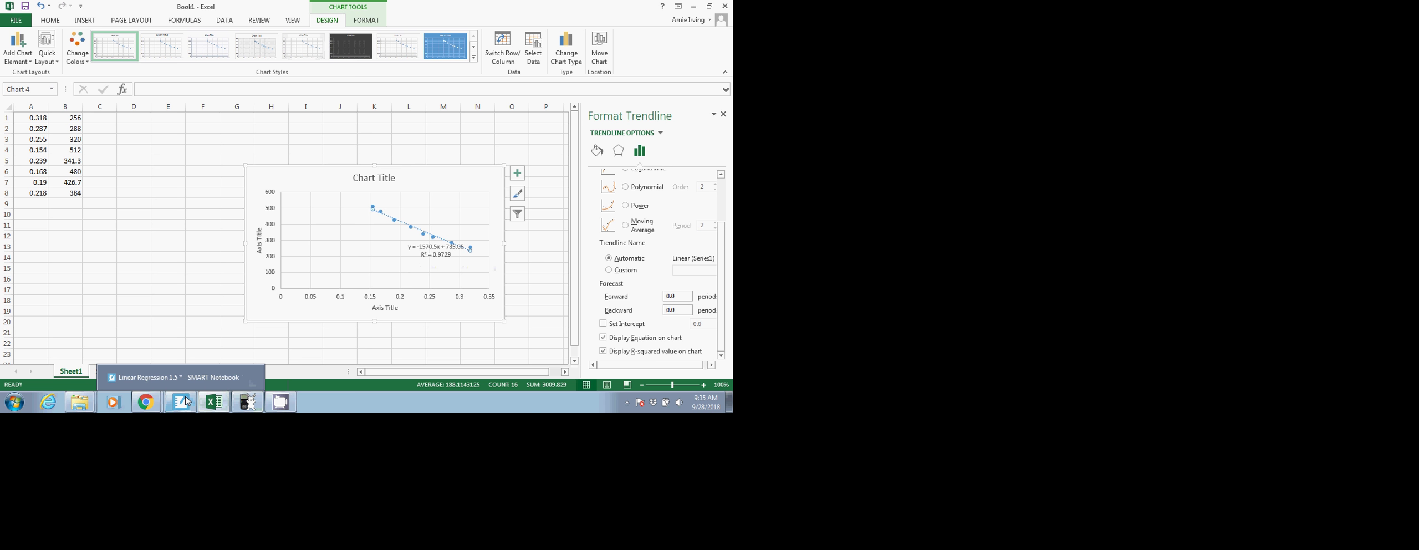
pyautogui.click(188, 401)
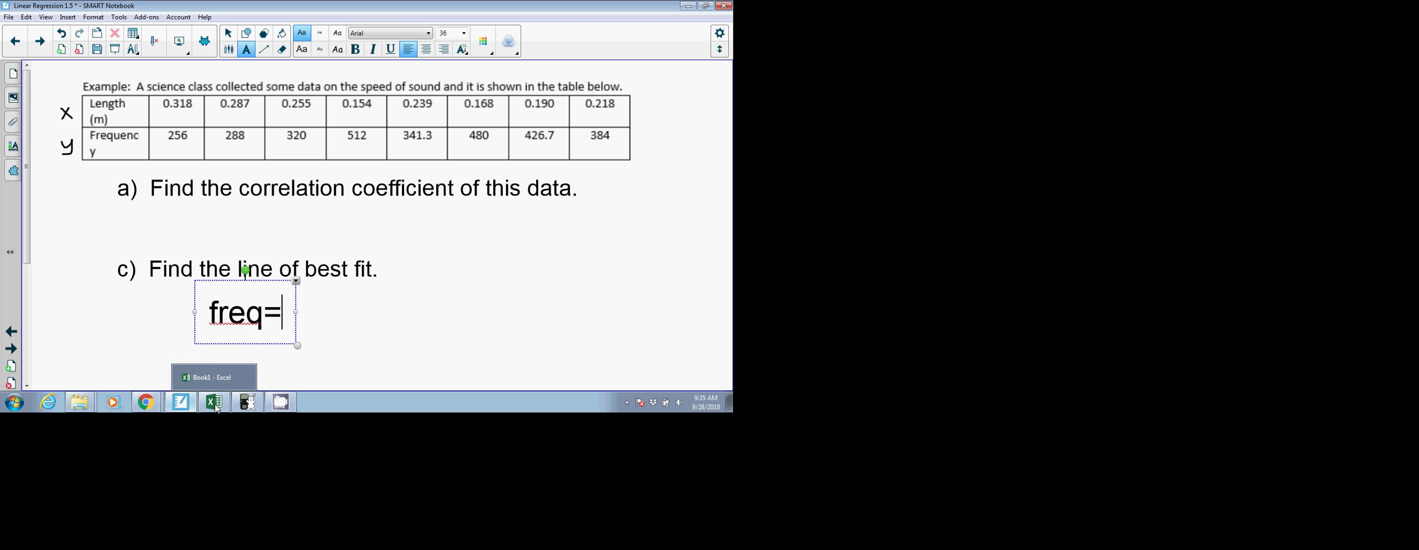
pyautogui.click(214, 401)
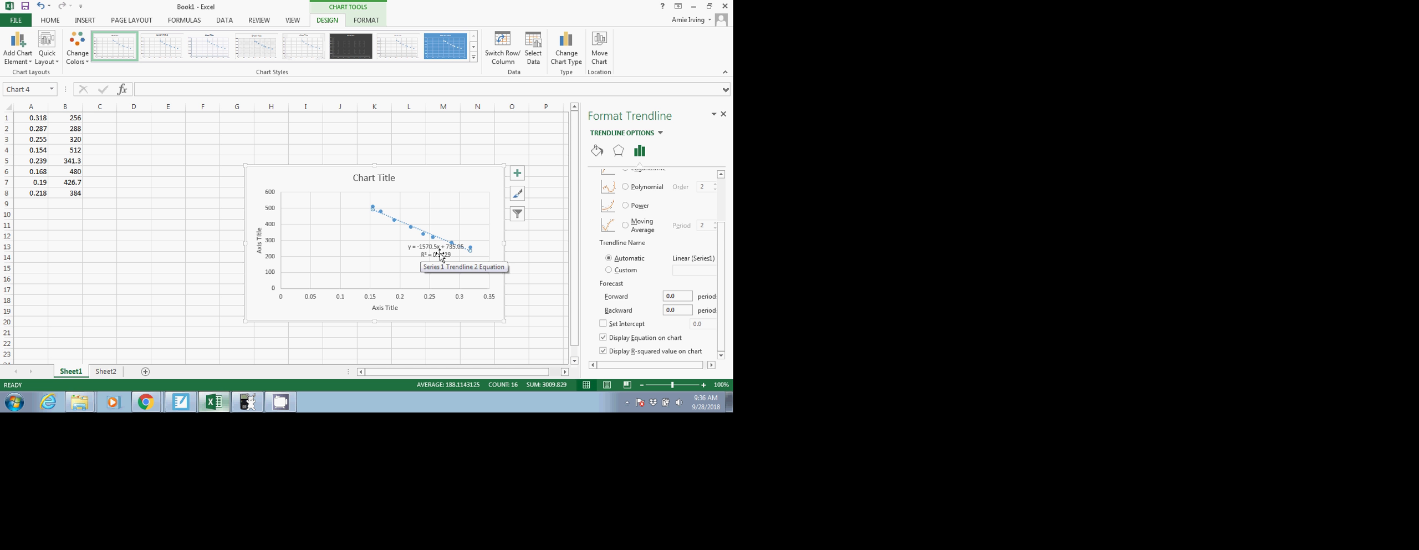
pyautogui.write('570.5')
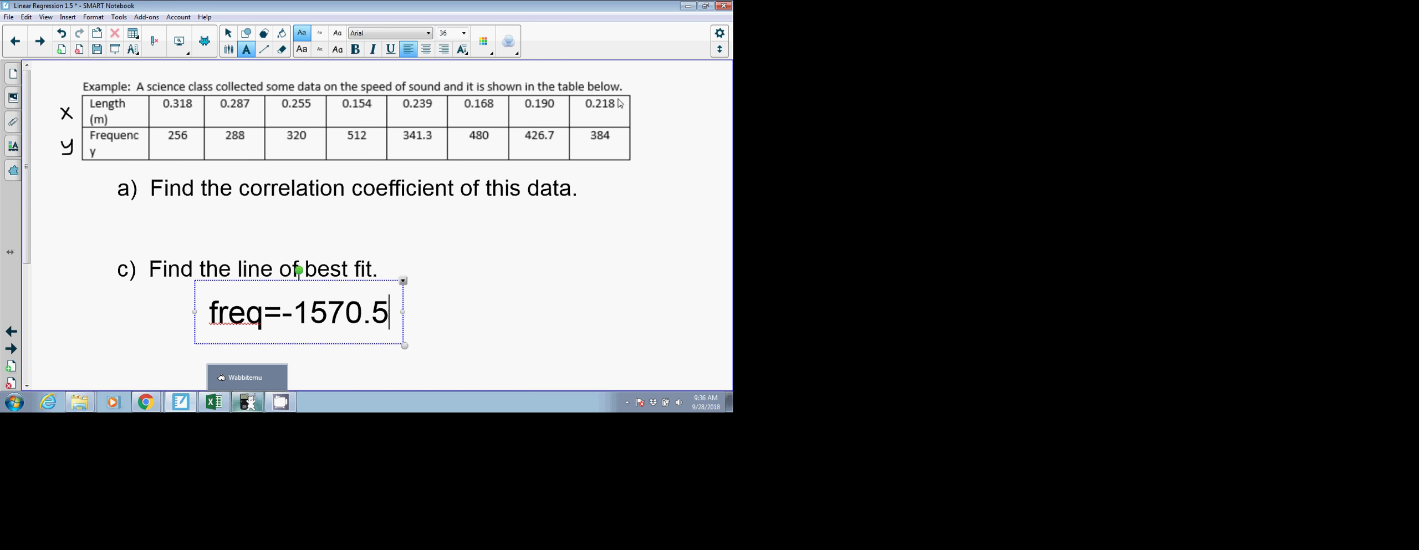
pyautogui.click(689, 5)
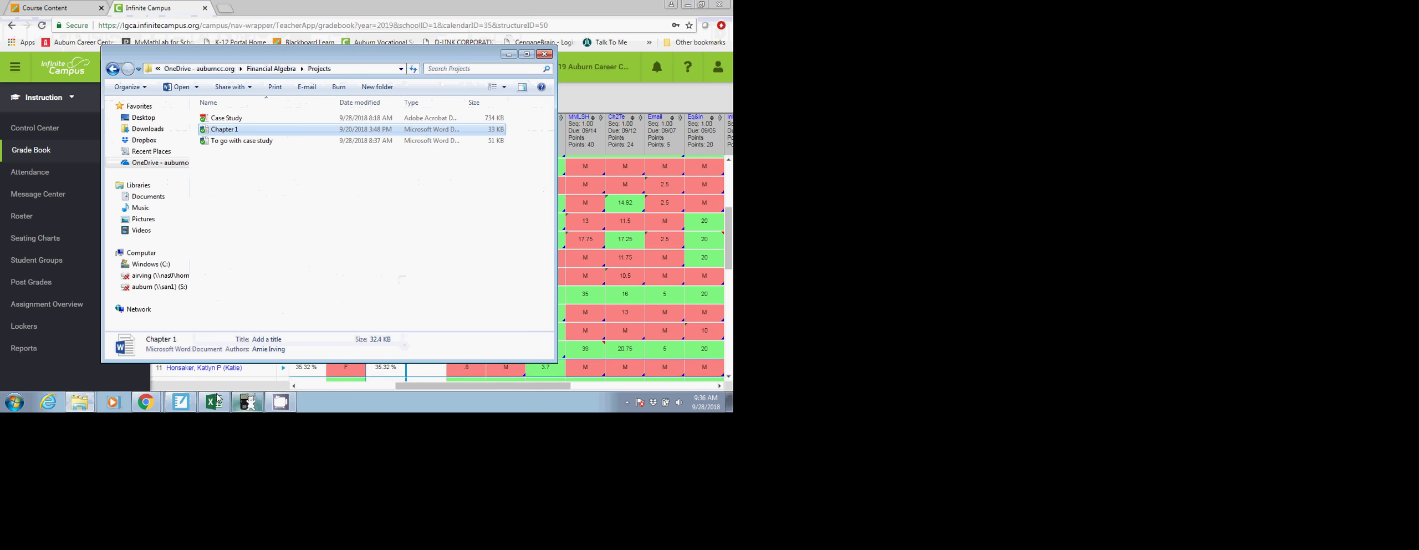
pyautogui.click(219, 400)
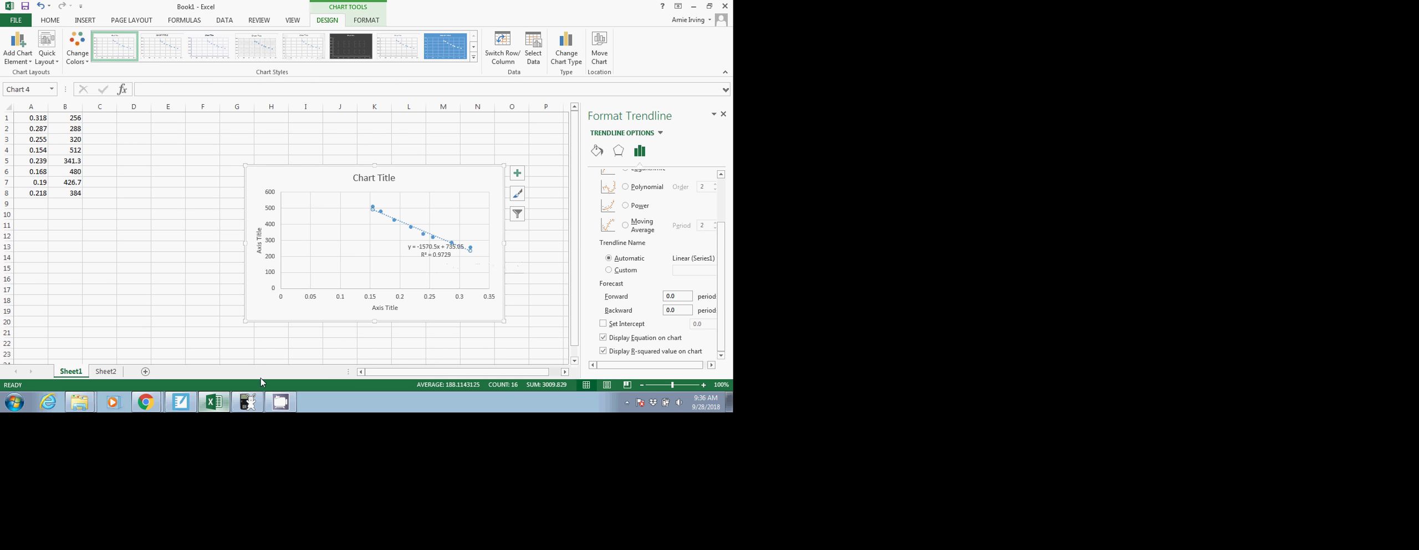
pyautogui.click(191, 408)
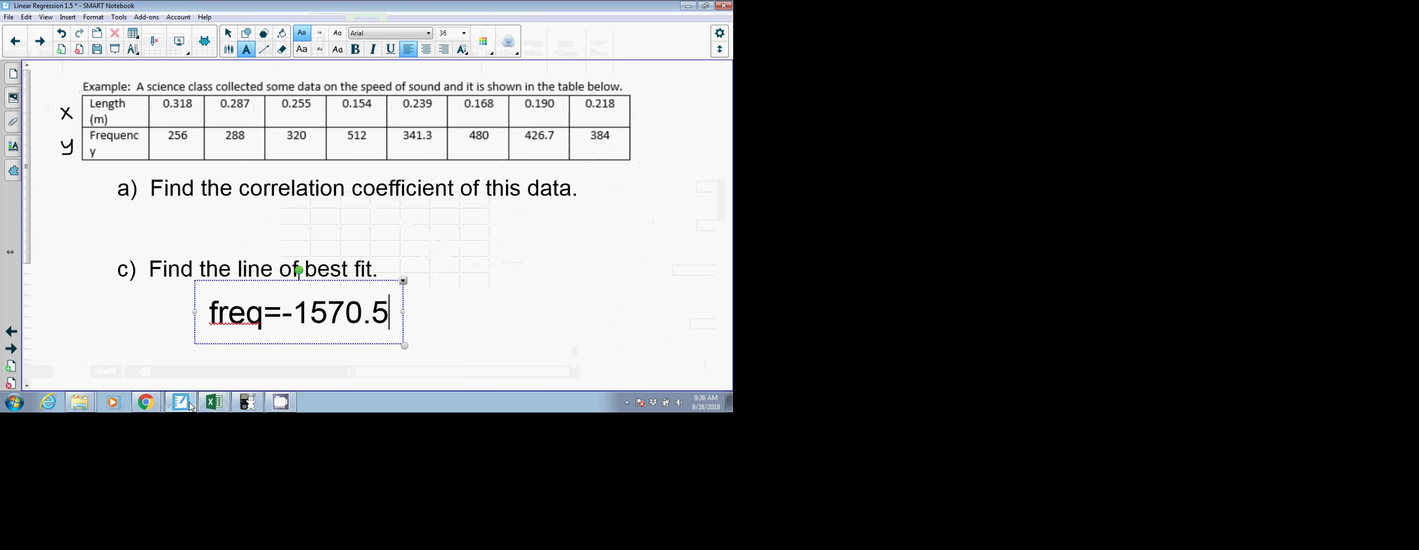
pyautogui.write('*length')
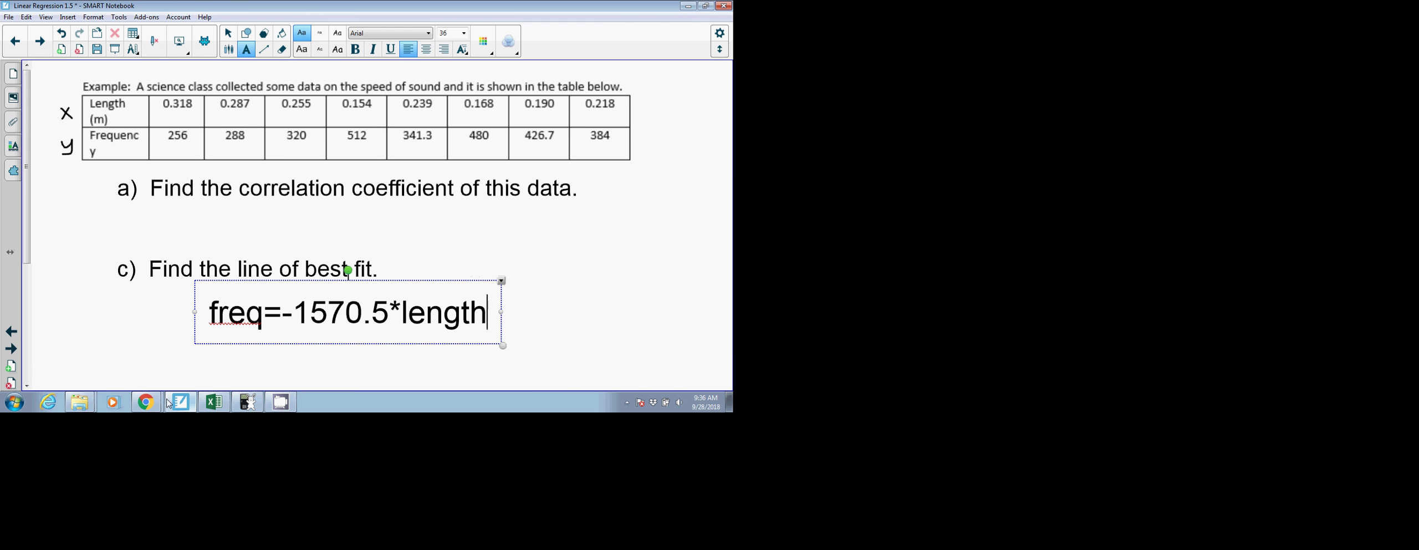
pyautogui.click(214, 402)
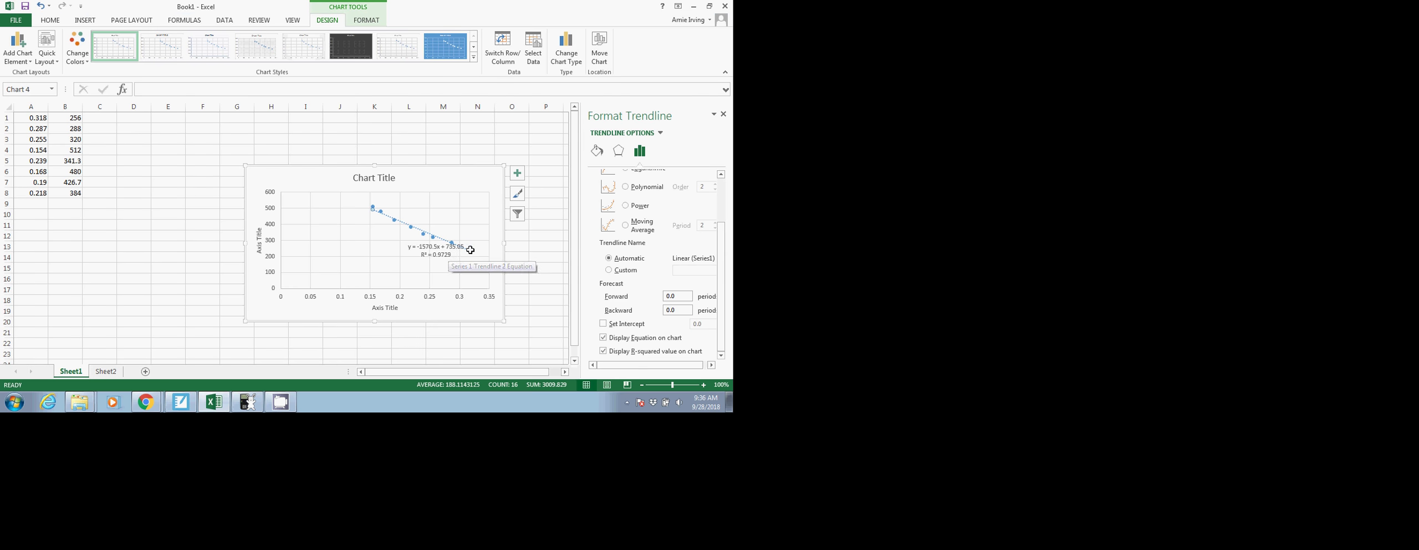
pyautogui.moveTo(228, 400)
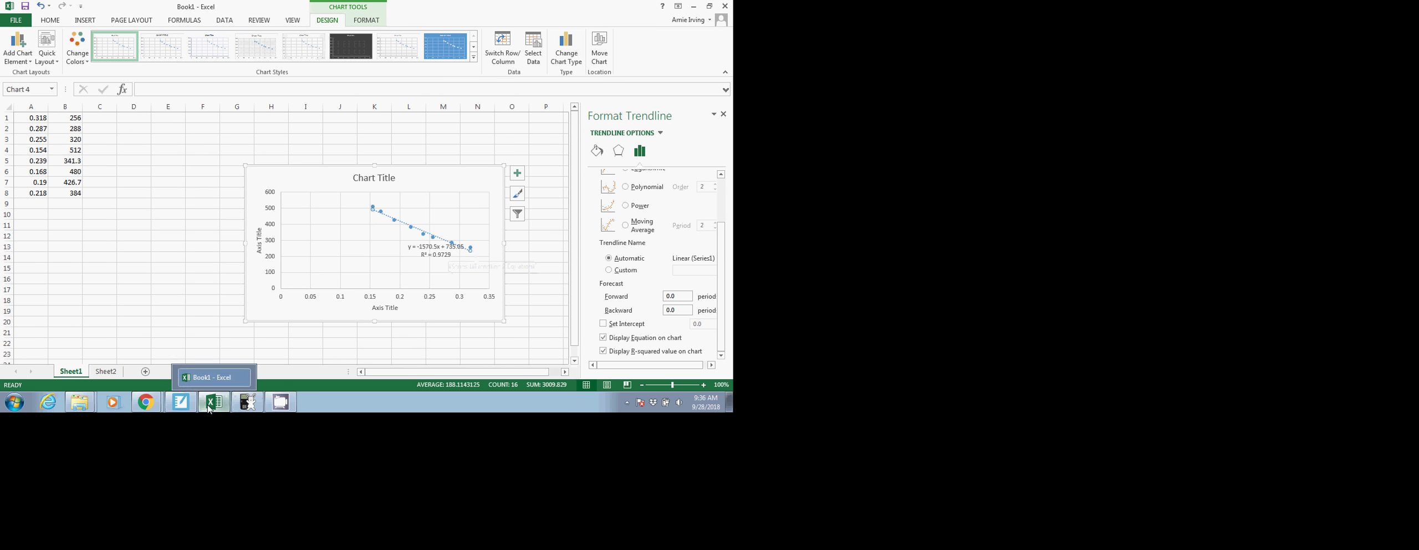
pyautogui.click(180, 402)
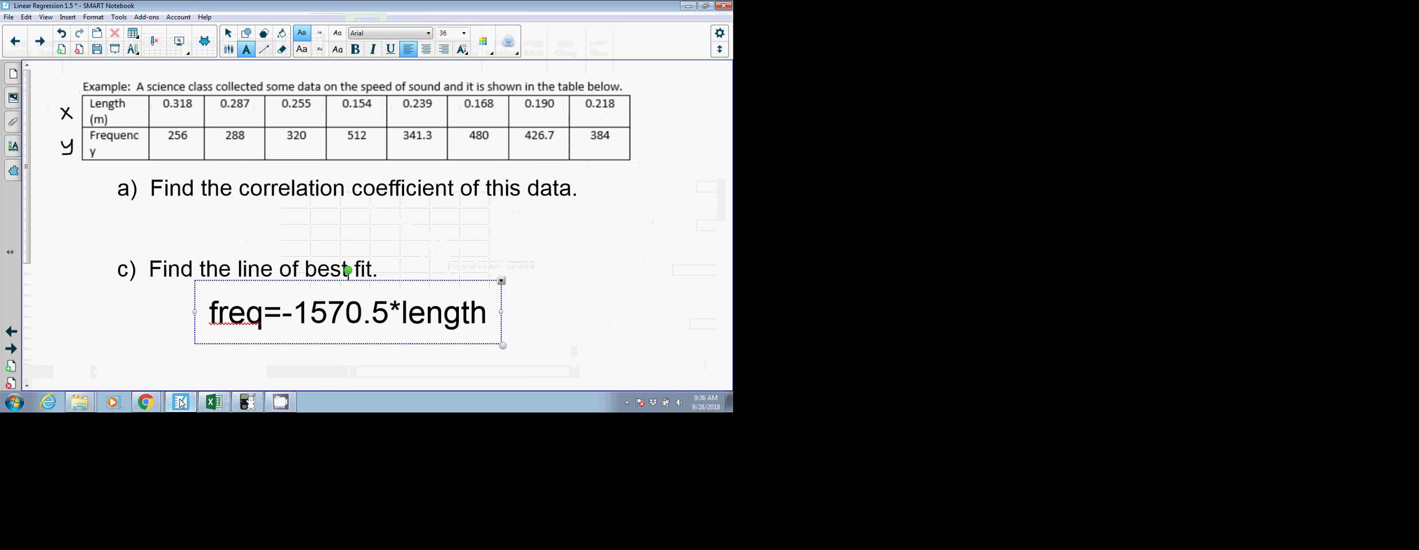
pyautogui.write('+735.05')
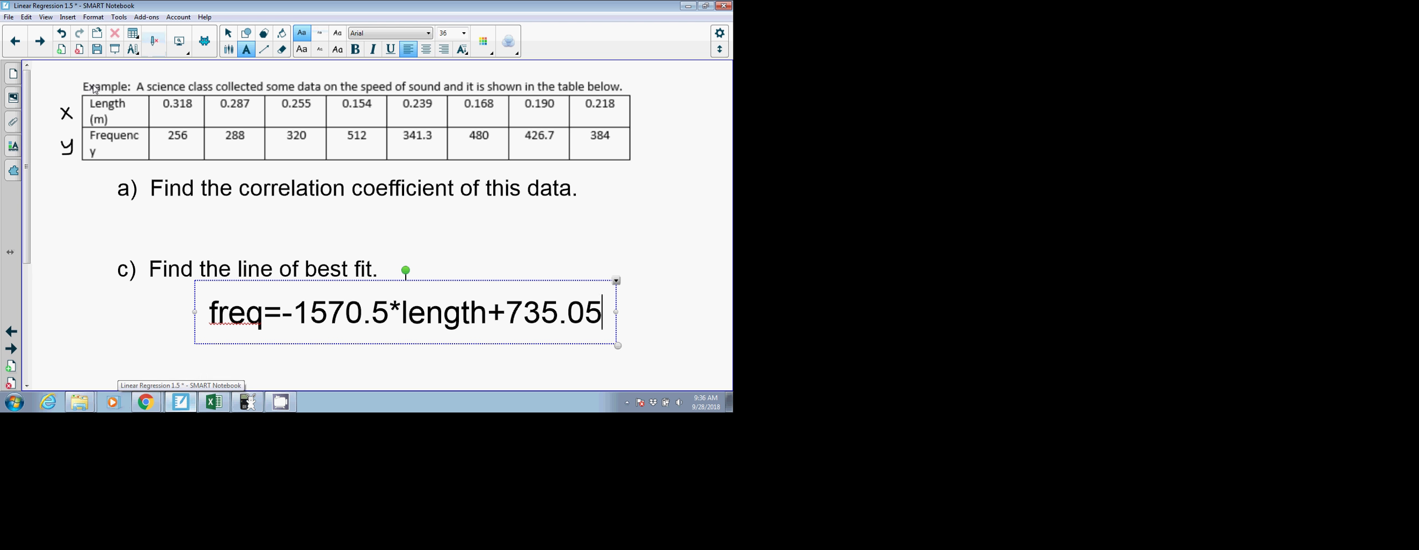
# - Back in Excel, calculate the square root of the R-squared value in cell D13 with =sqrt(.9729
pyautogui.click(215, 402)
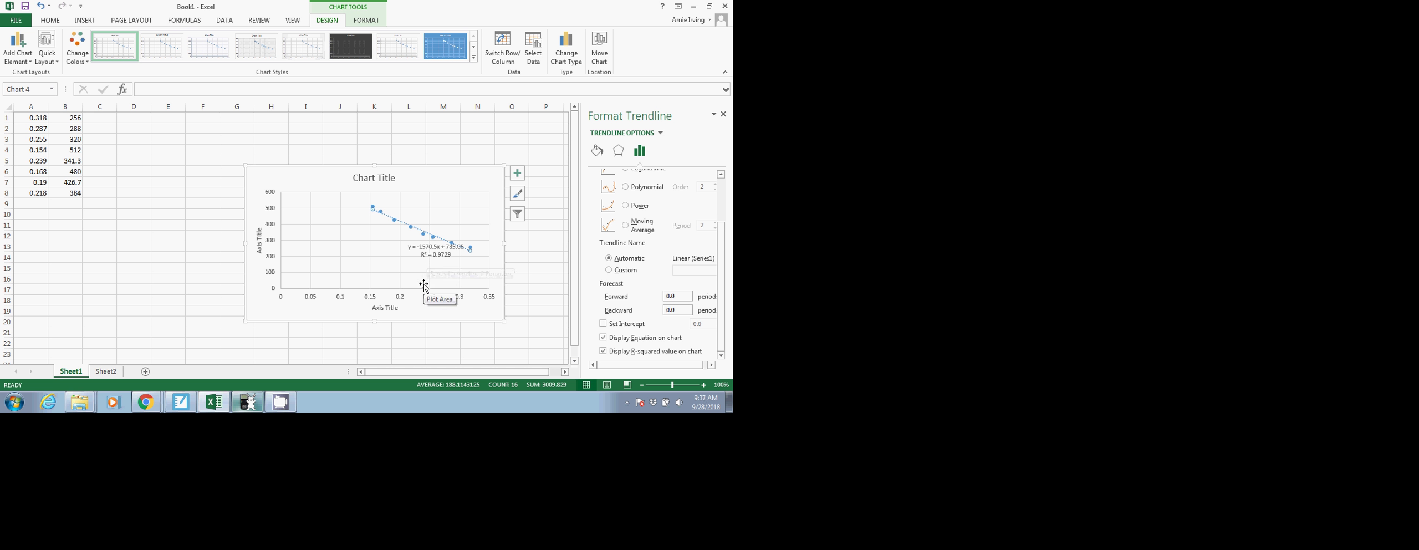
pyautogui.click(131, 247)
pyautogui.click(206, 88)
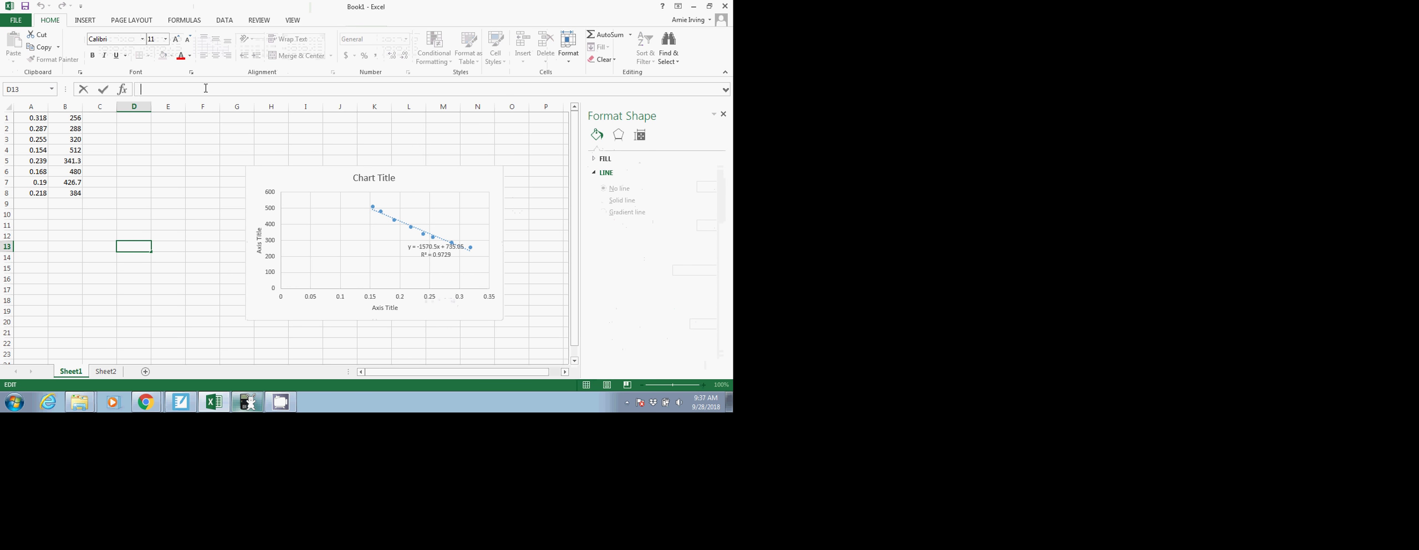
pyautogui.write('=')
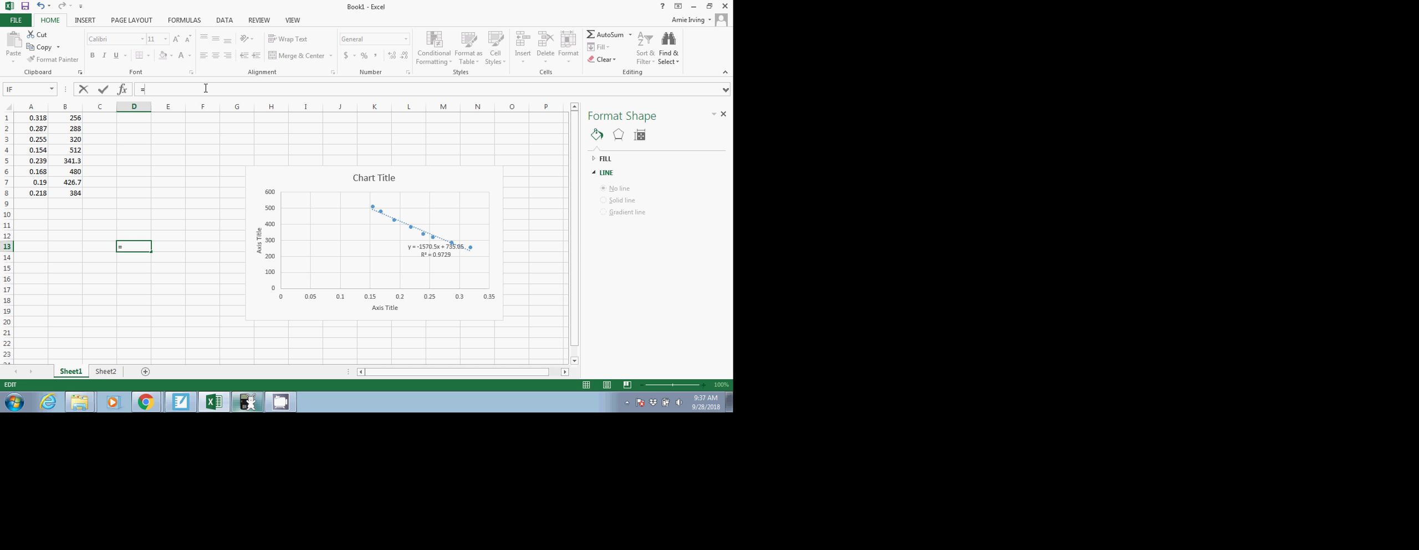
pyautogui.write('sqrt(.972')
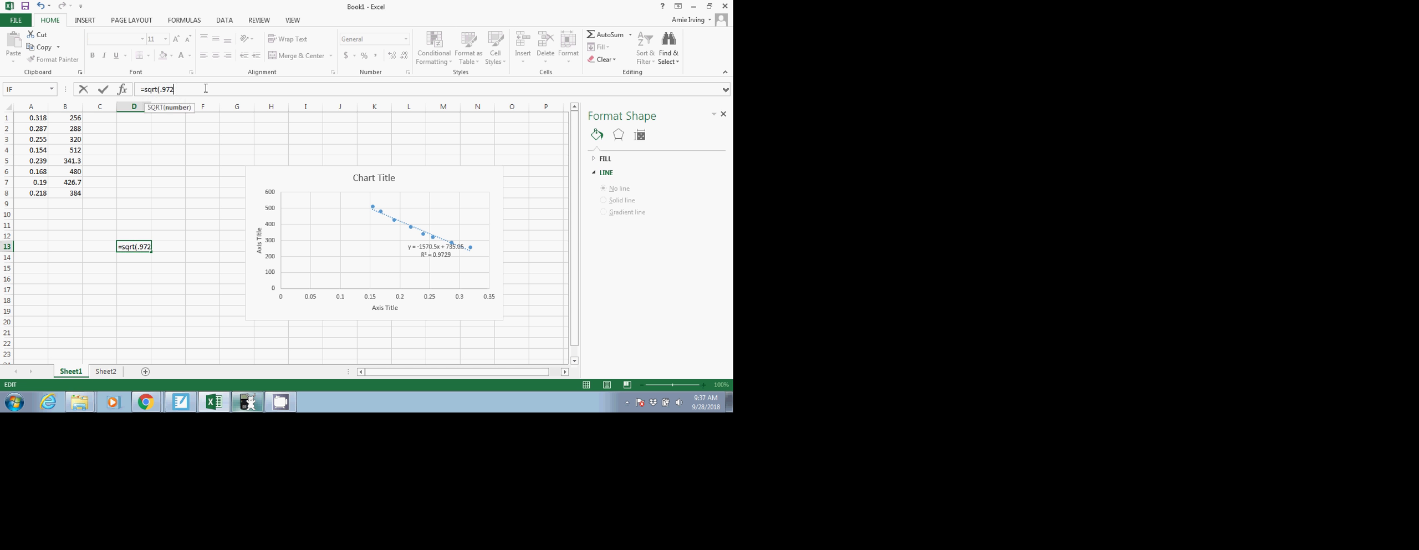
pyautogui.write('9')
pyautogui.press('Return')
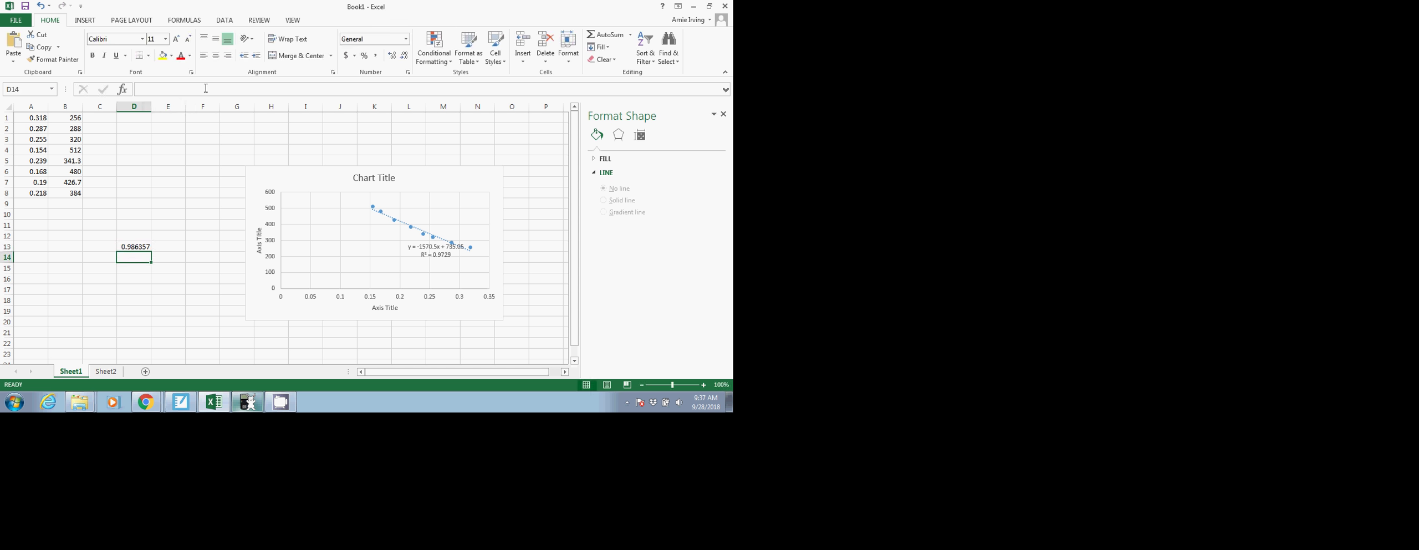